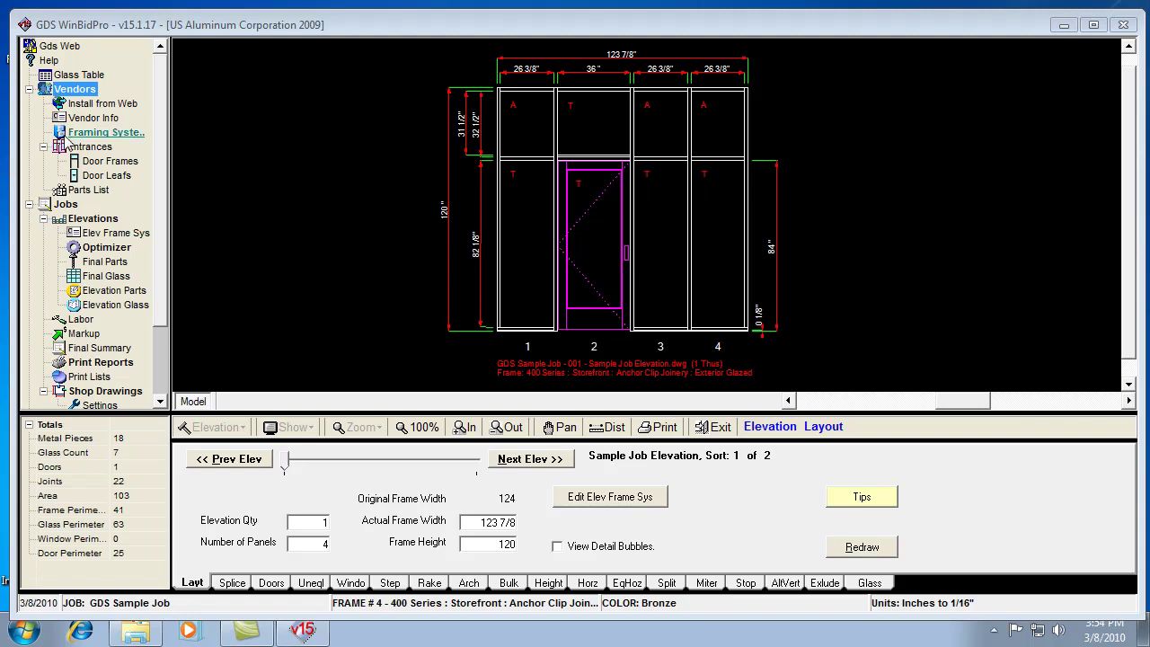
# Open the vendor's Parts List and enlarge its window to show more price columns
pyautogui.click(83, 192)
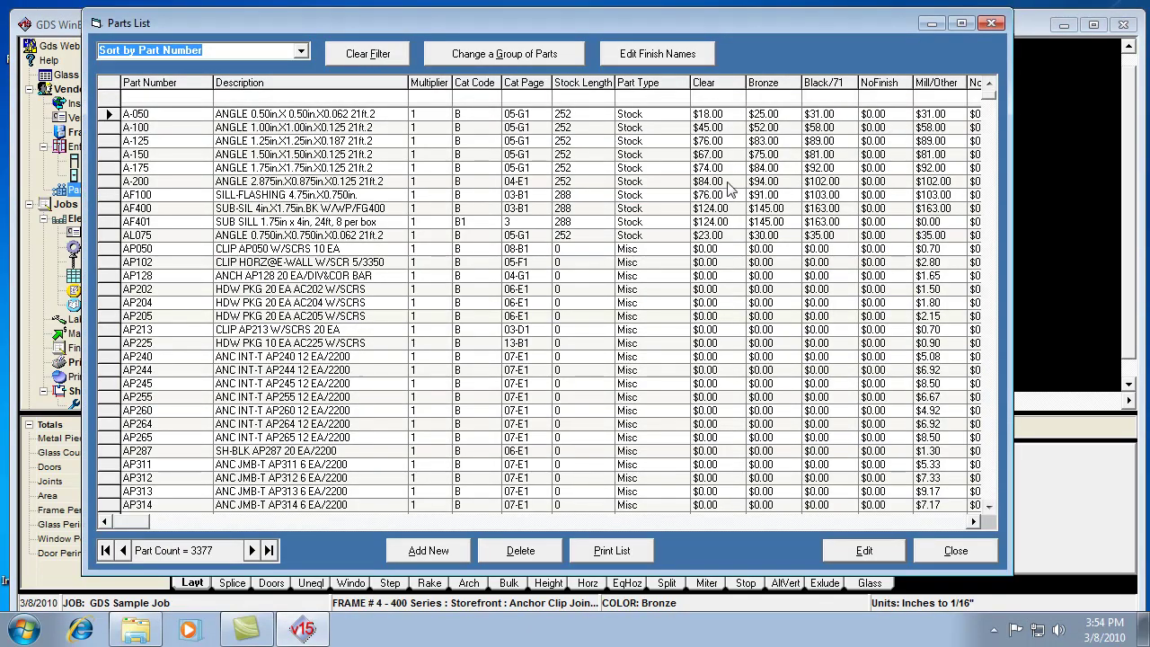
pyautogui.moveTo(793, 27); pyautogui.dragTo(749, 26)
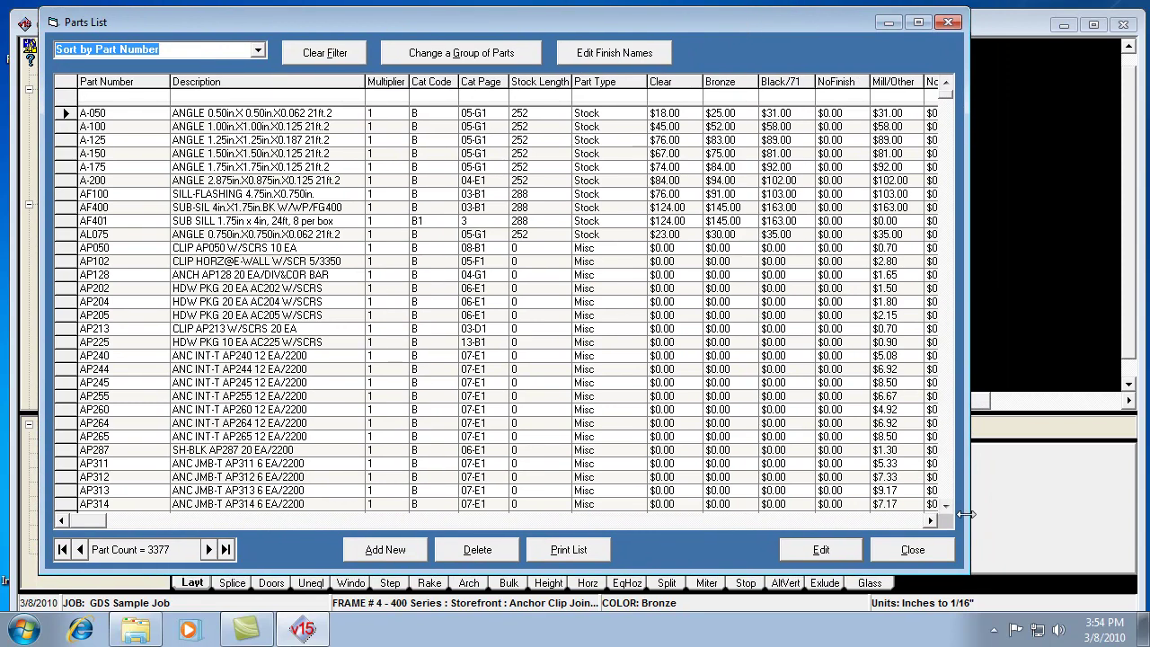
pyautogui.moveTo(964, 566); pyautogui.dragTo(1115, 592)
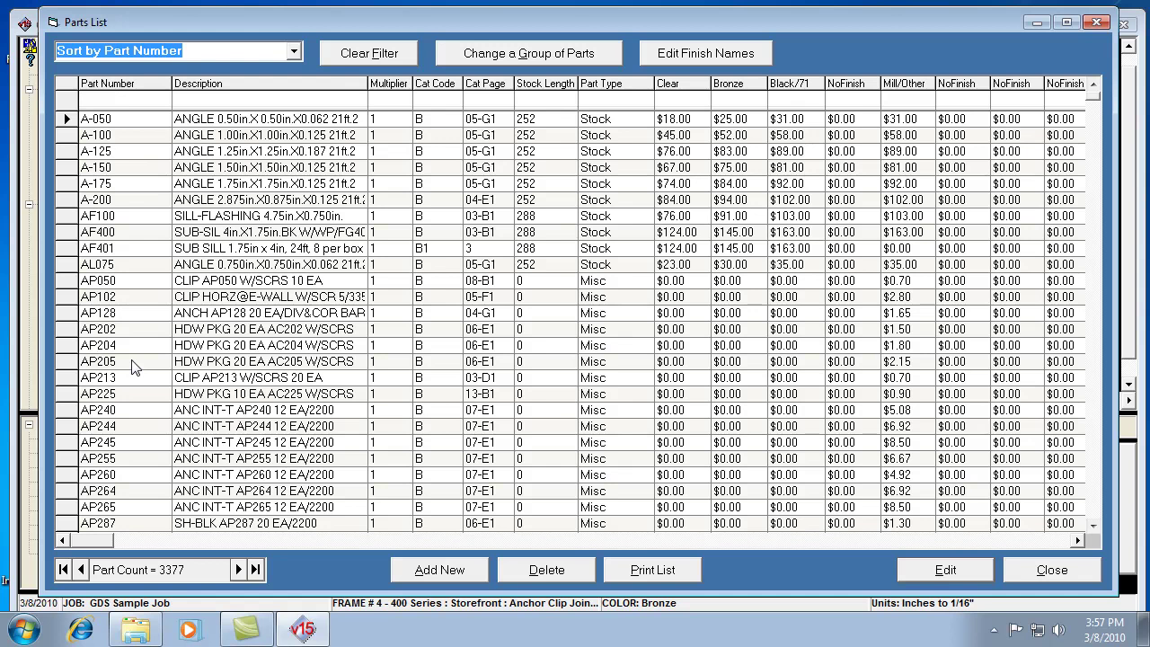
# Filter the part numbers by "ap", batch update their multiplier to 0.550, and clear the filter
pyautogui.write('ap')
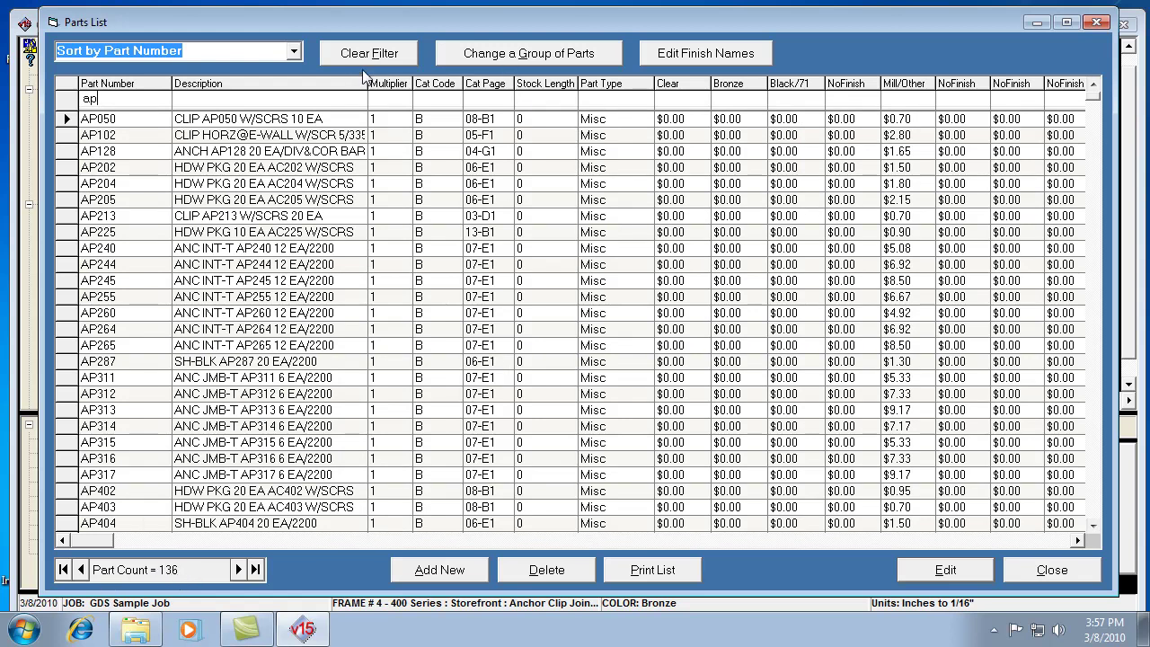
pyautogui.click(543, 55)
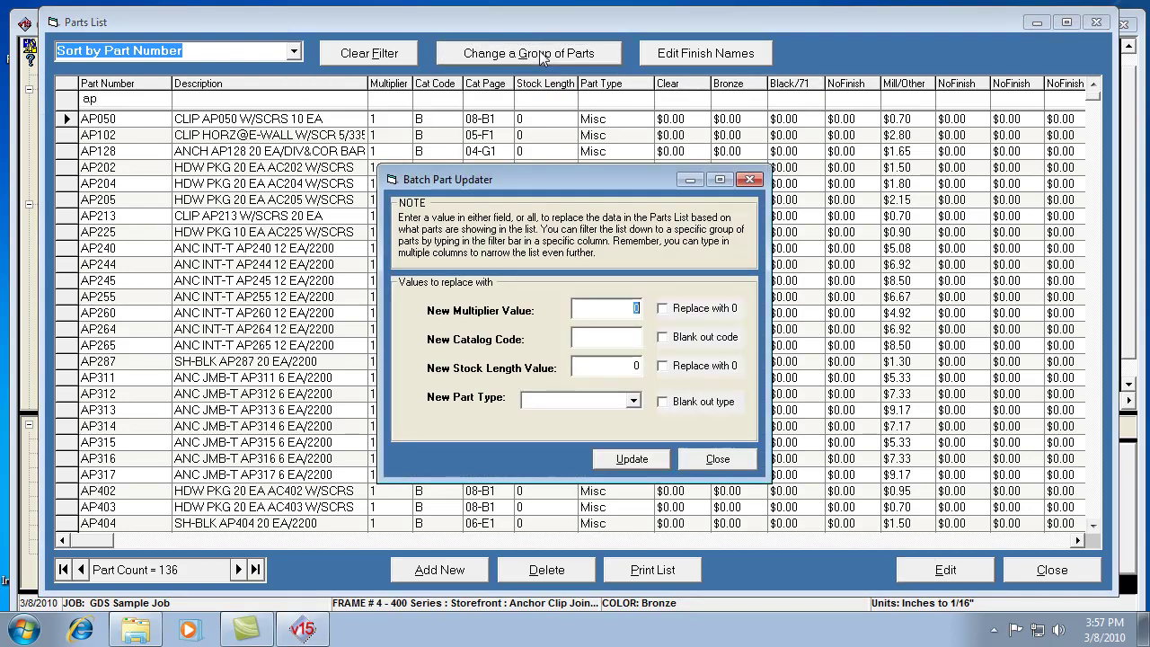
pyautogui.click(631, 334)
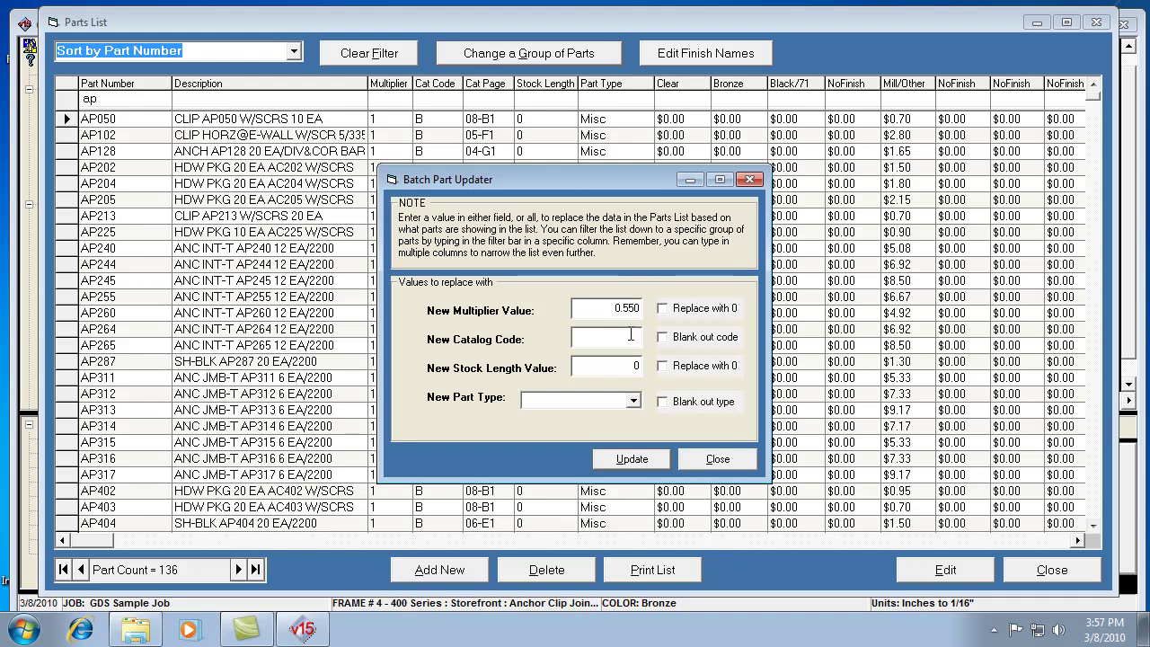
pyautogui.click(649, 460)
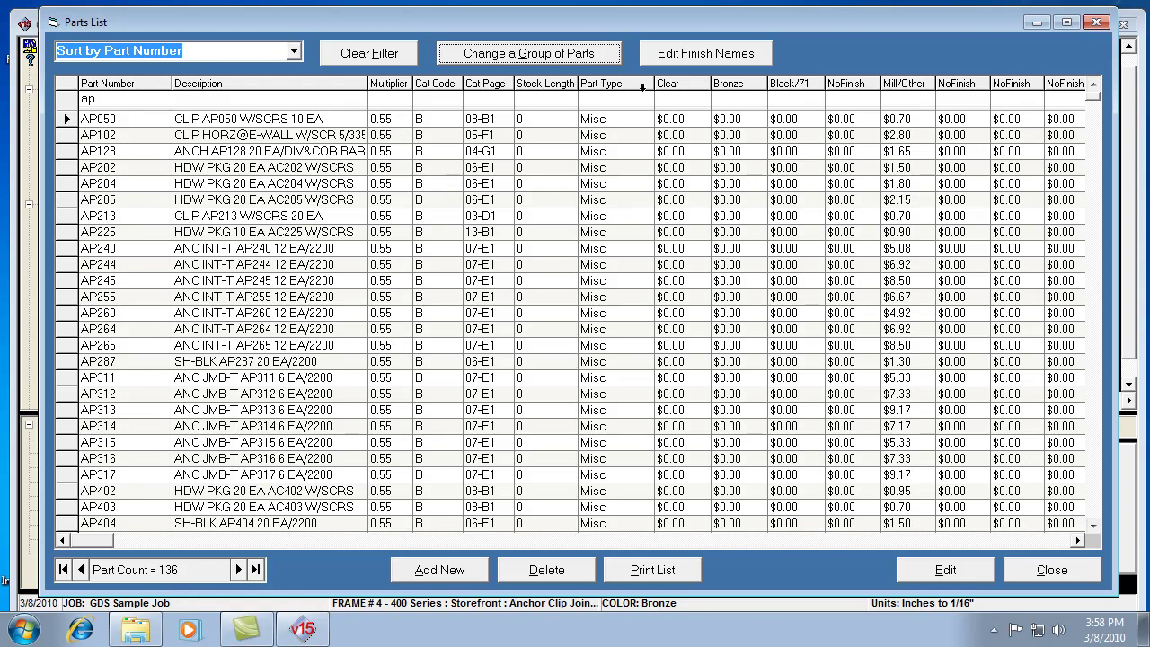
pyautogui.click(359, 54)
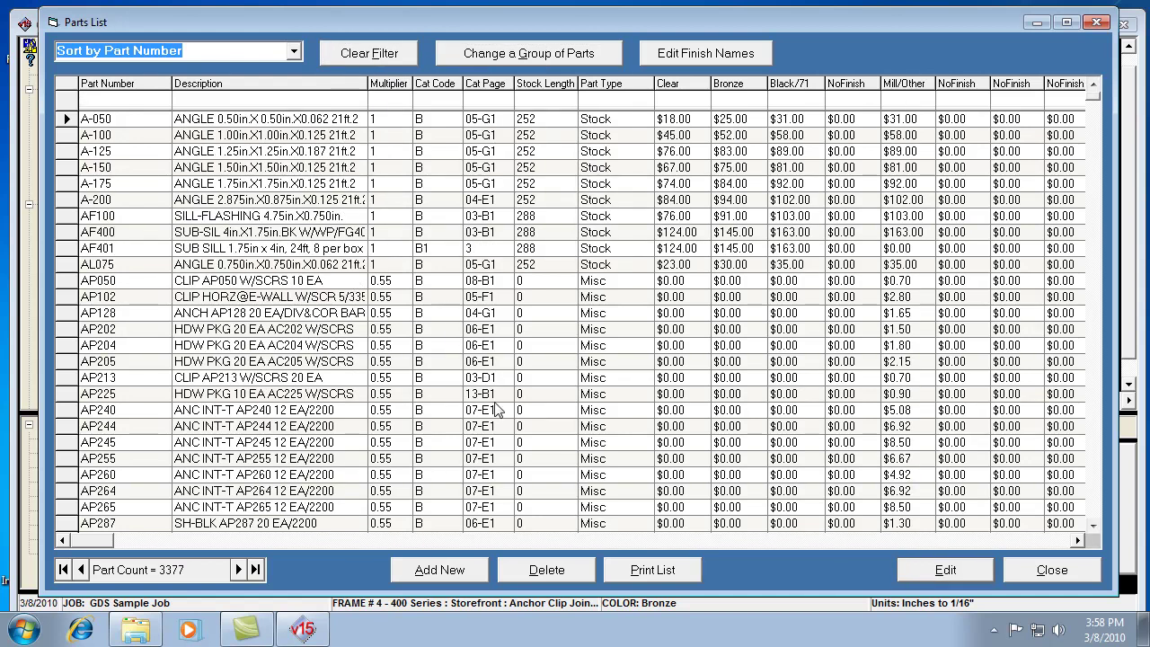
# Filter the parts by part type "st" and by stock lengths starting with 1
pyautogui.scroll(-5, 525, 377)
pyautogui.scroll(4, 525, 377)
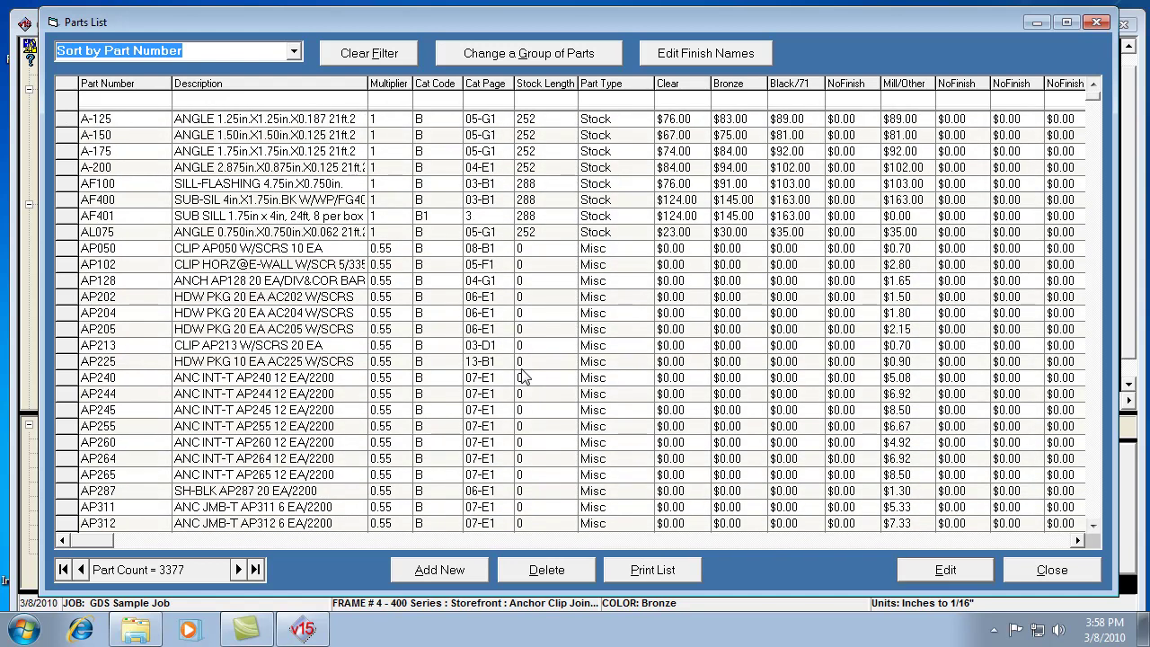
pyautogui.click(593, 100)
pyautogui.write('st')
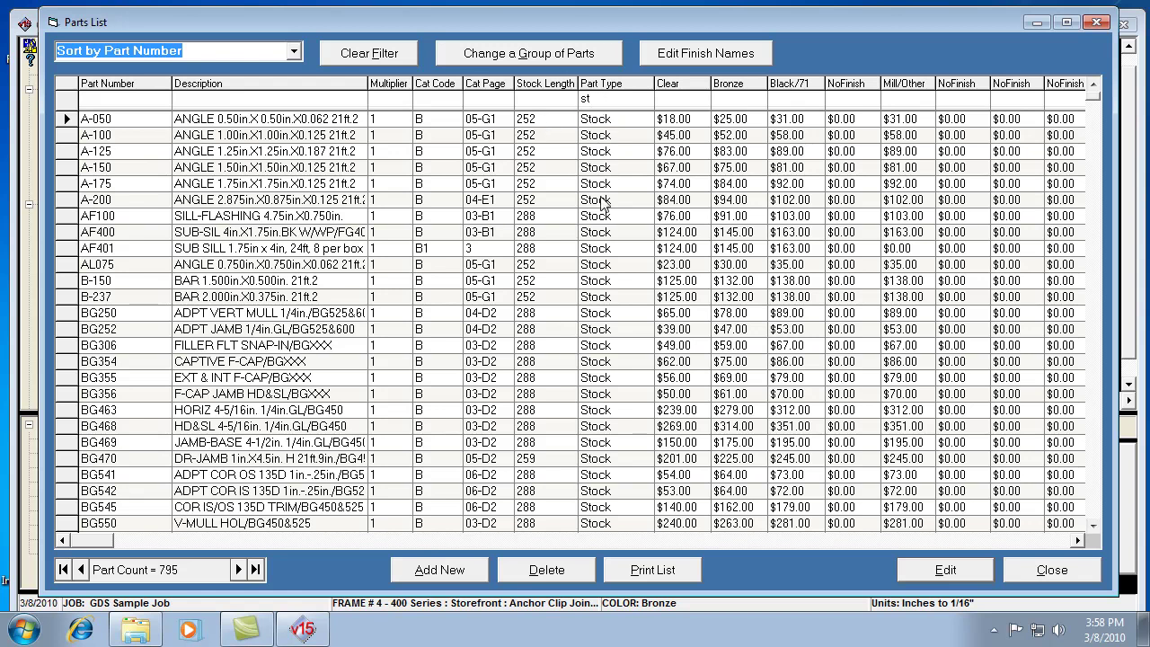
pyautogui.press('BackSpace')
pyautogui.write('1')
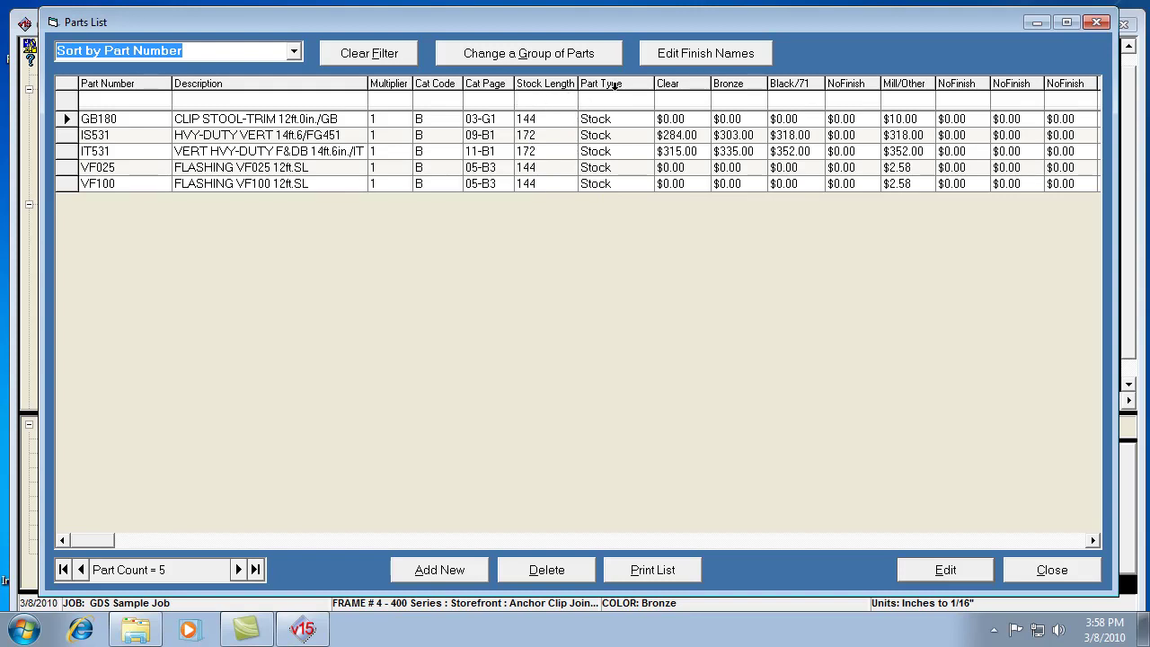
# Filter the part types by "st", batch update their multiplier to 0.5, and clear the filter
pyautogui.write('st')
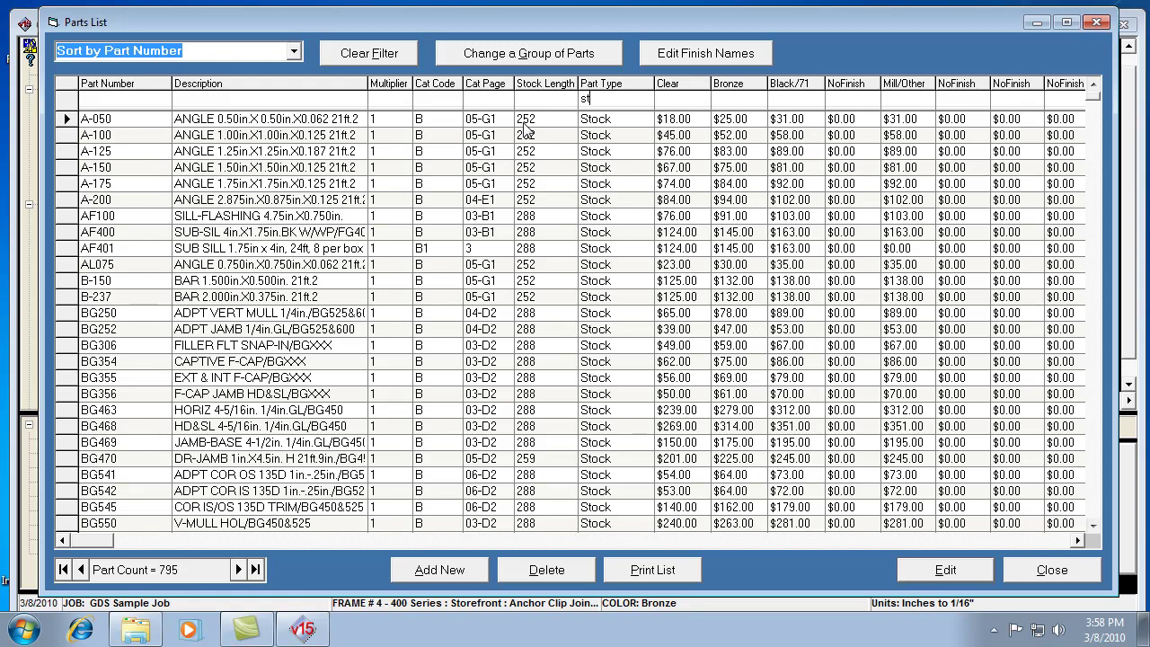
pyautogui.click(526, 57)
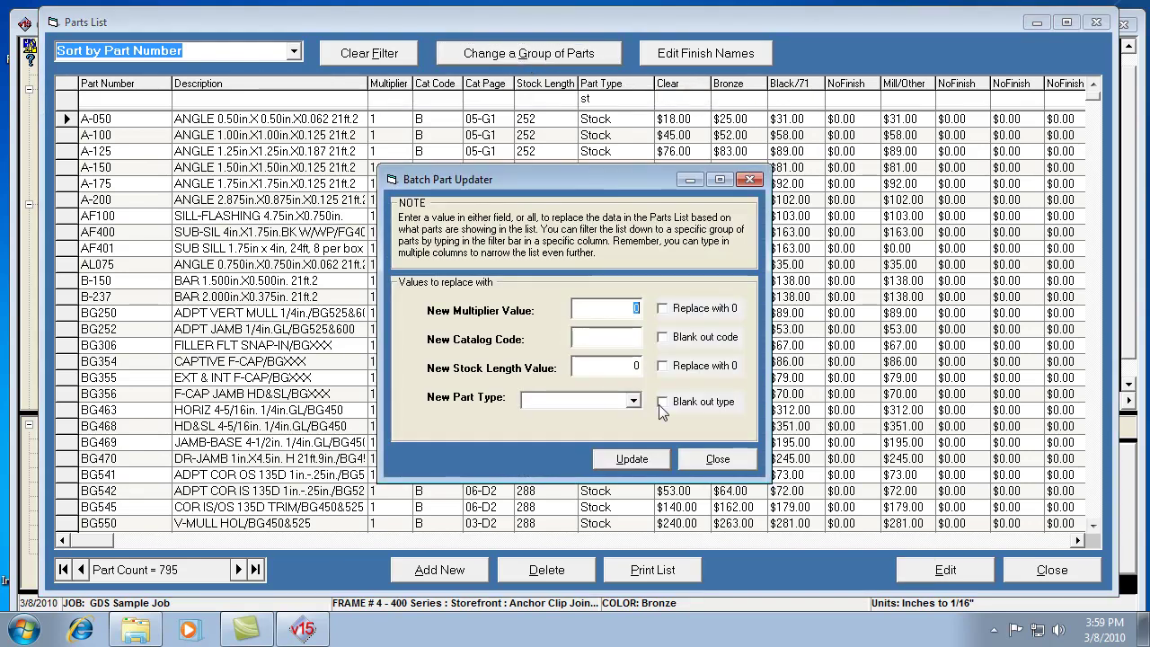
pyautogui.write('0.5')
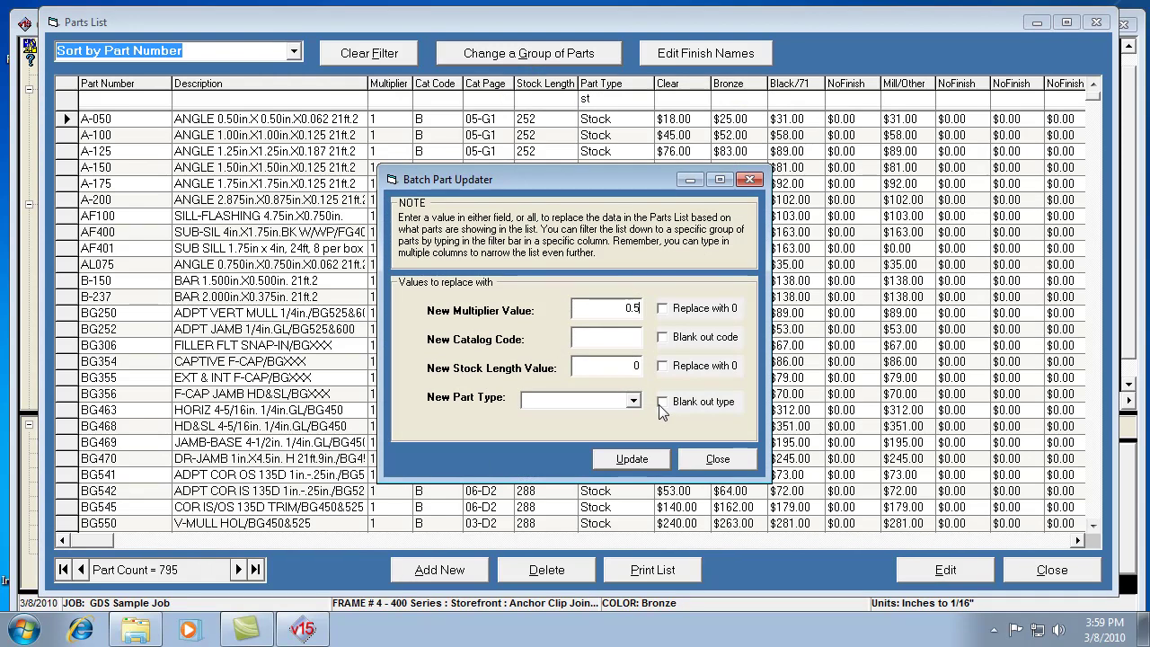
pyautogui.click(644, 461)
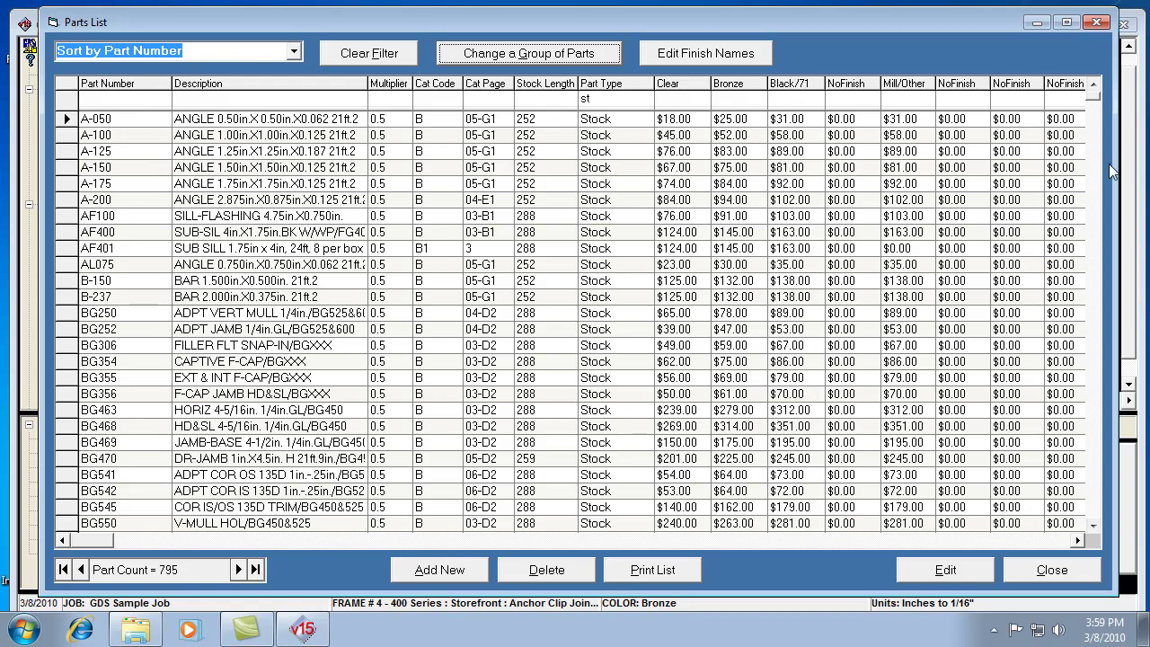
pyautogui.click(369, 54)
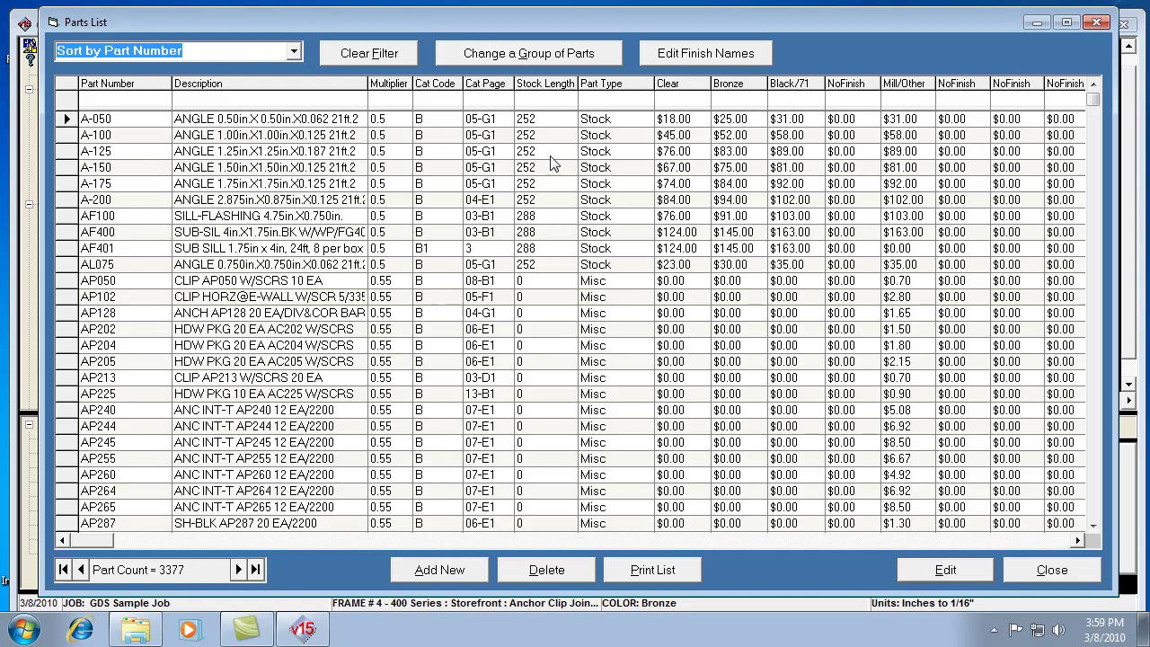
# Filter the parts by catalog page "07-e1" and part type "m", and clear the filters
pyautogui.click(481, 101)
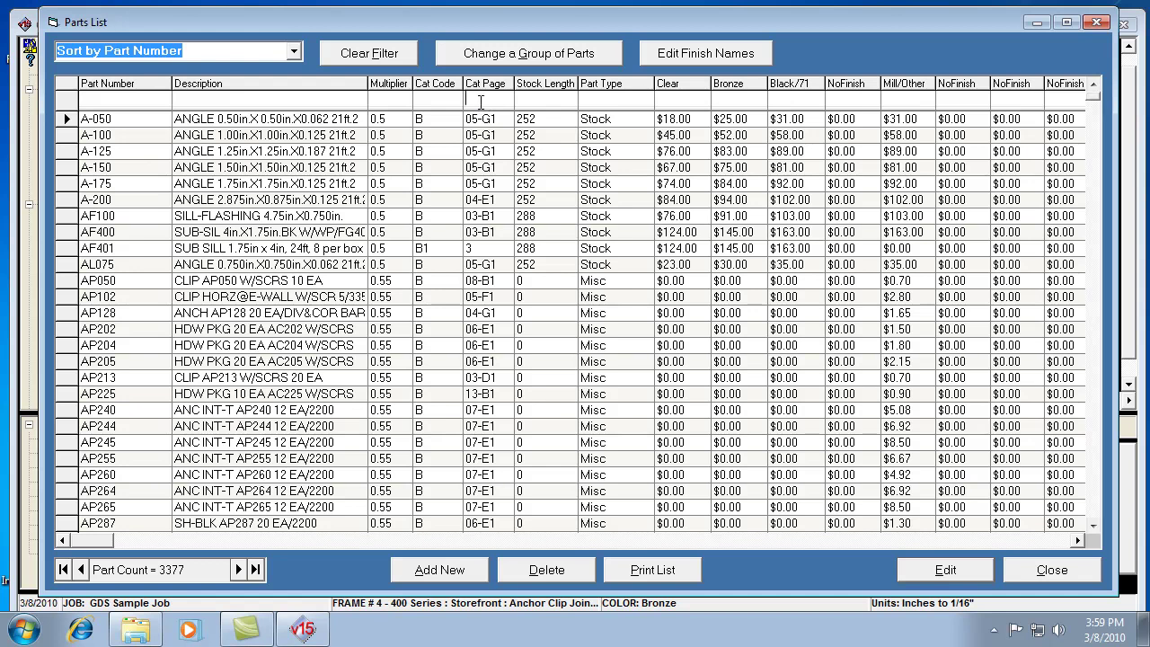
pyautogui.write('07')
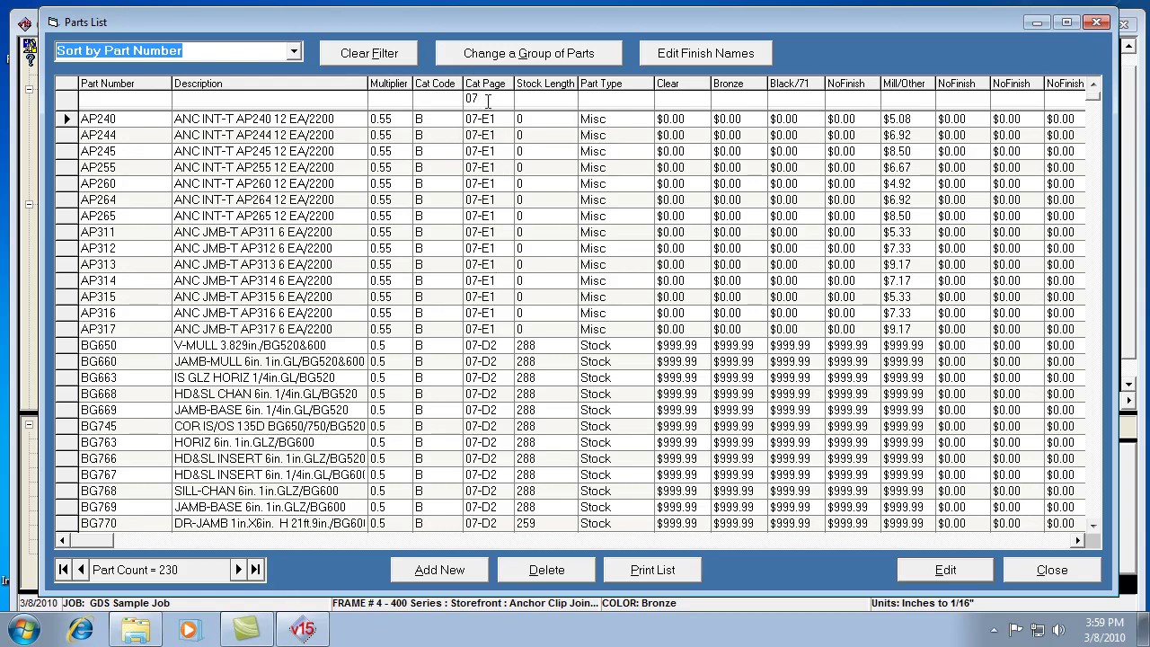
pyautogui.write('-e1')
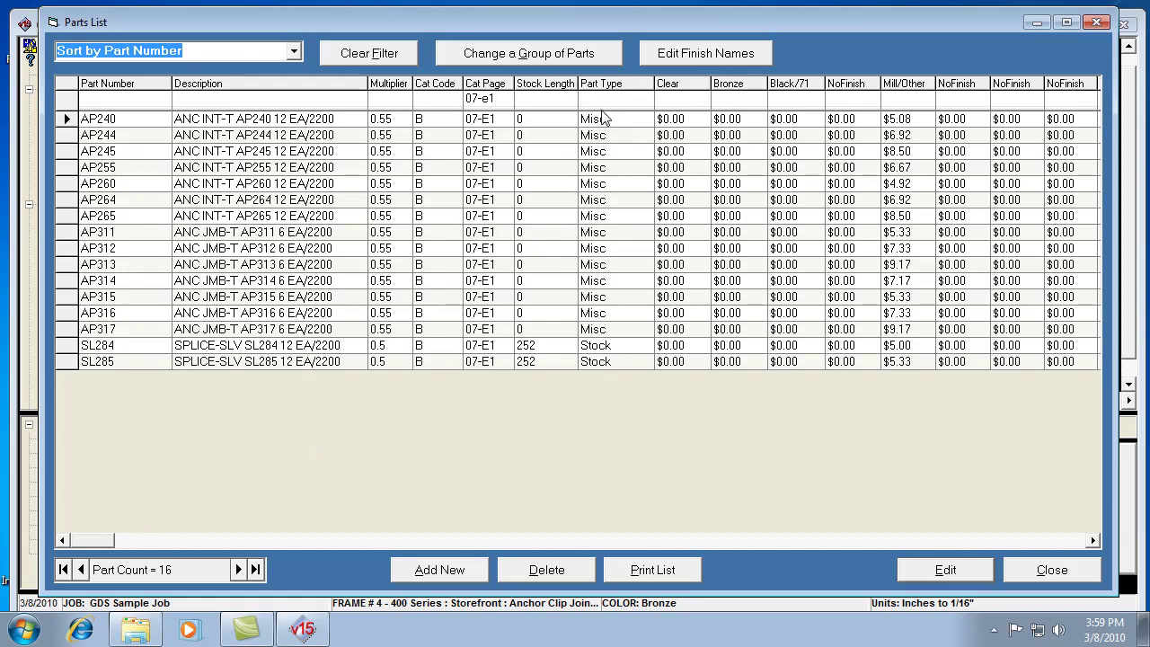
pyautogui.write('m')
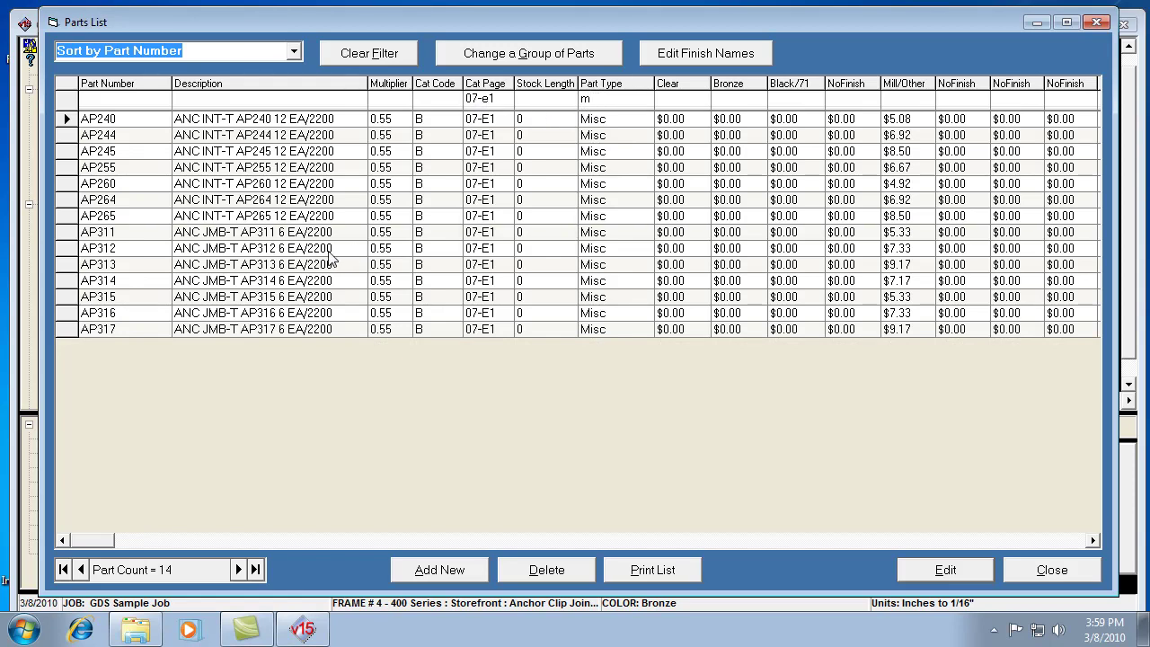
pyautogui.click(431, 102)
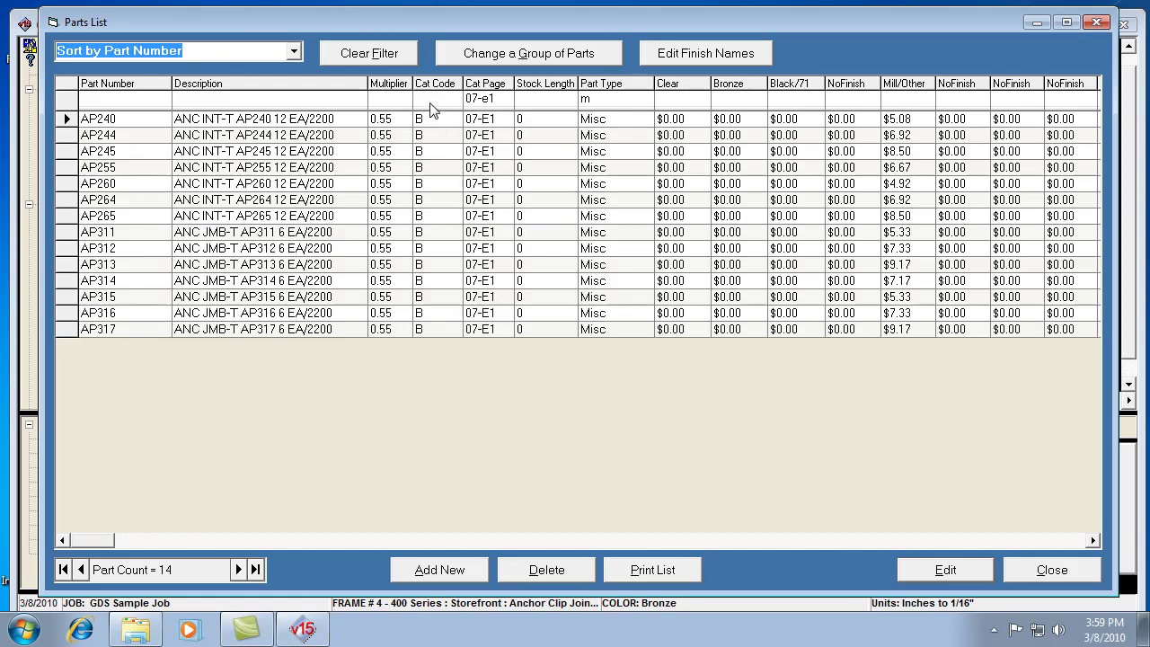
pyautogui.click(385, 58)
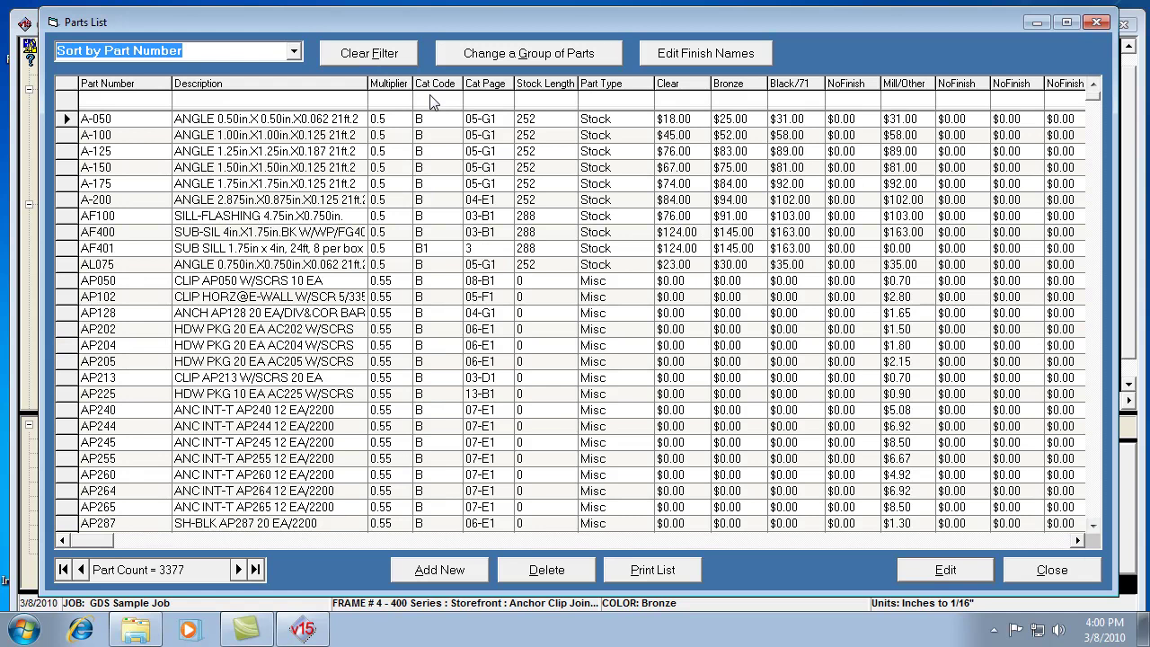
# Filter the catalog codes by "b1", remove that filter text, and browse through the parts list
pyautogui.write('b1')
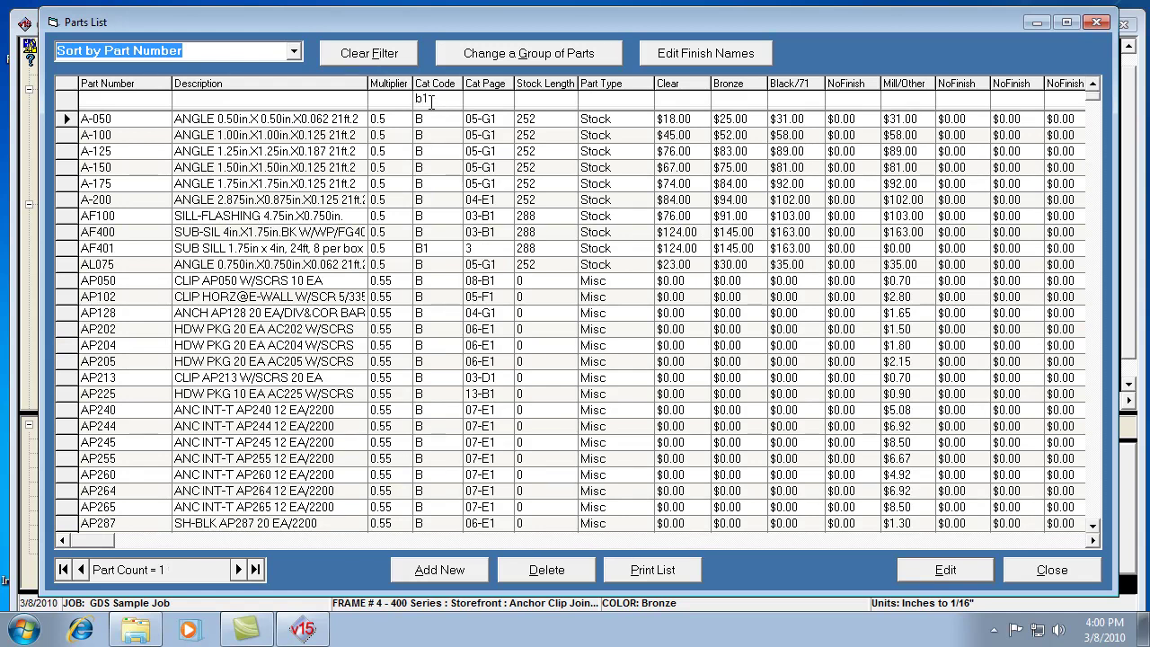
pyautogui.press('BackSpace')
pyautogui.press('BackSpace')
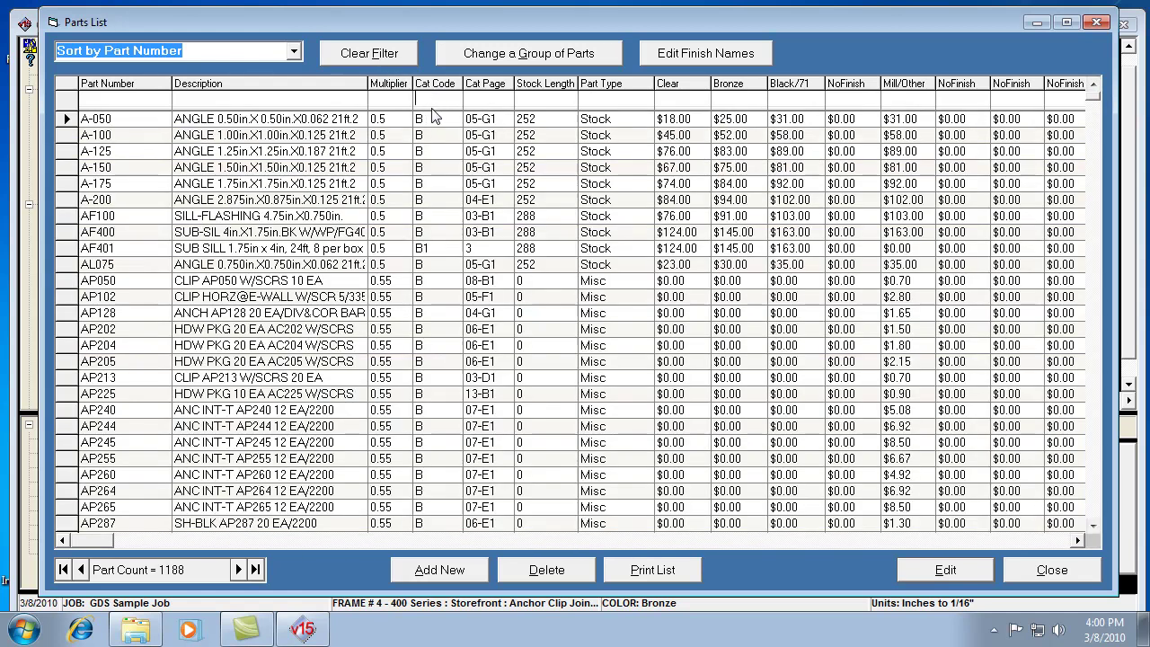
pyautogui.click(1099, 351)
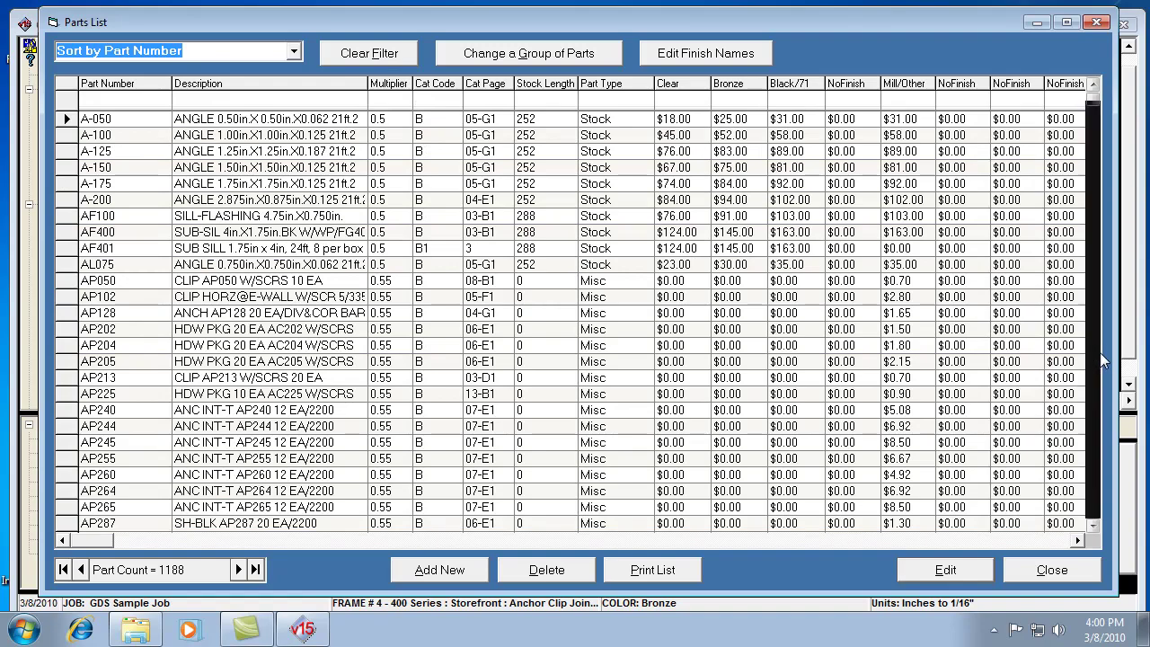
pyautogui.moveTo(1104, 359); pyautogui.dragTo(1103, 360)
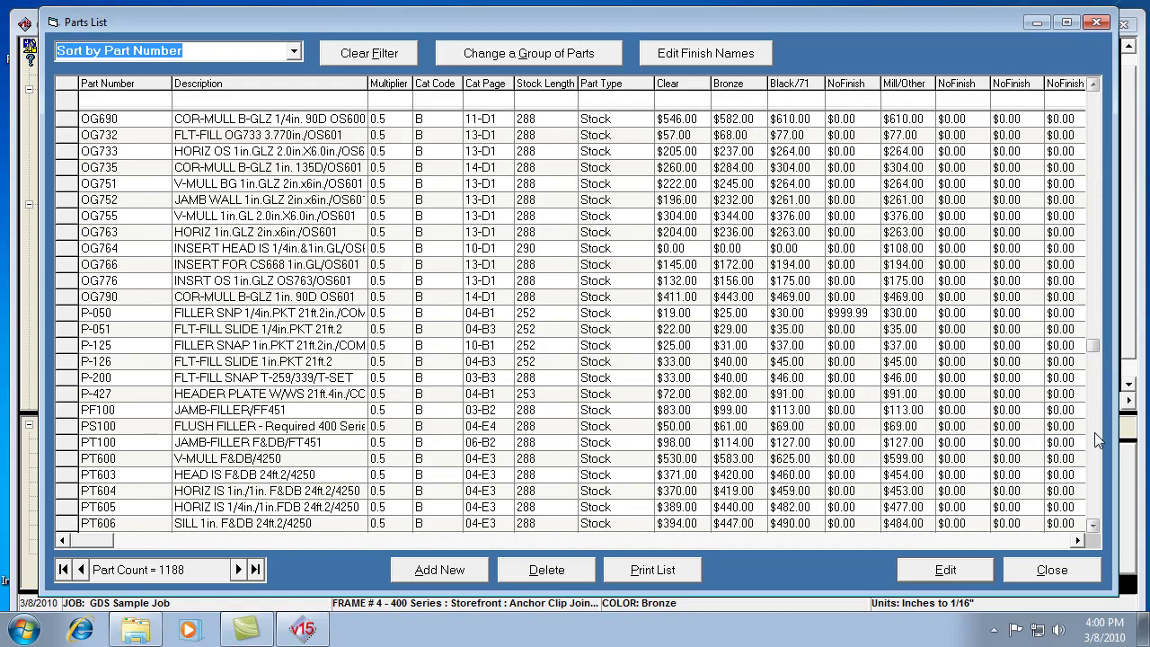
pyautogui.moveTo(1095, 435); pyautogui.dragTo(1093, 459)
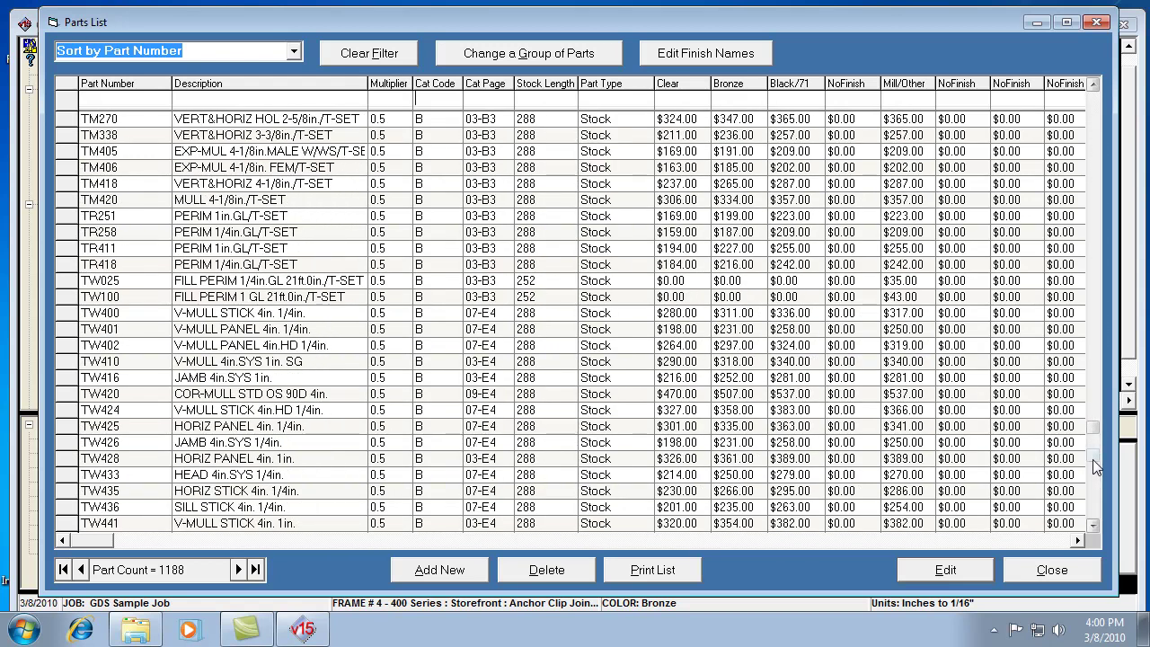
pyautogui.moveTo(1098, 115); pyautogui.dragTo(1094, 117)
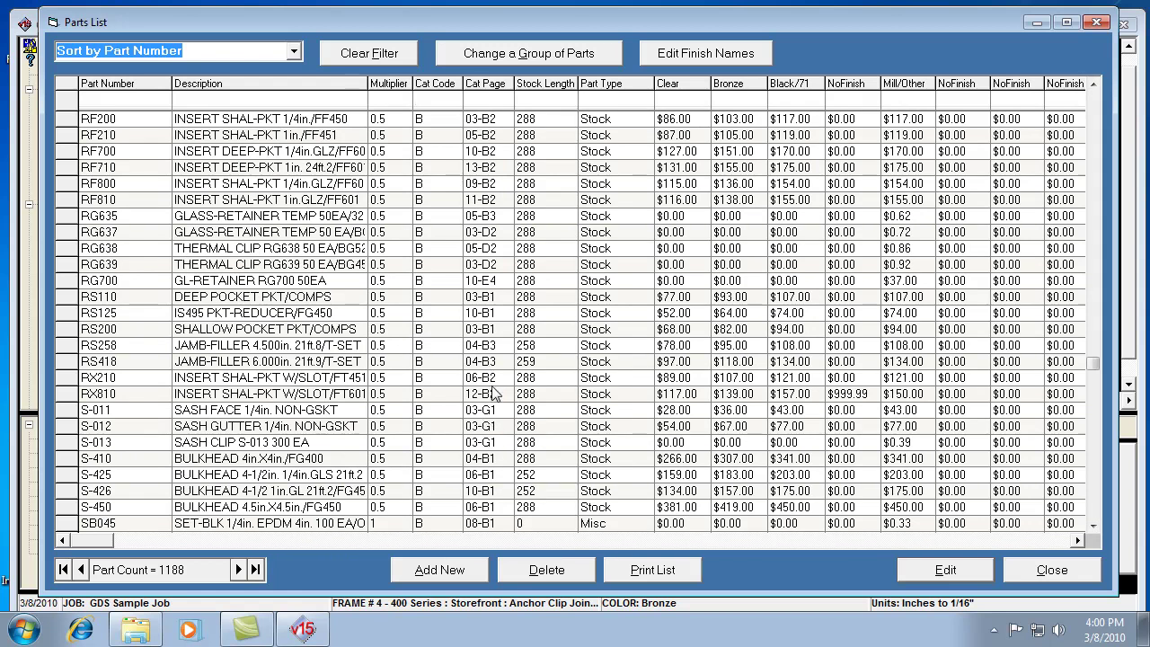
# Filter the part types by "do", batch update their multiplier to 0.52, and clear the filter
pyautogui.click(600, 101)
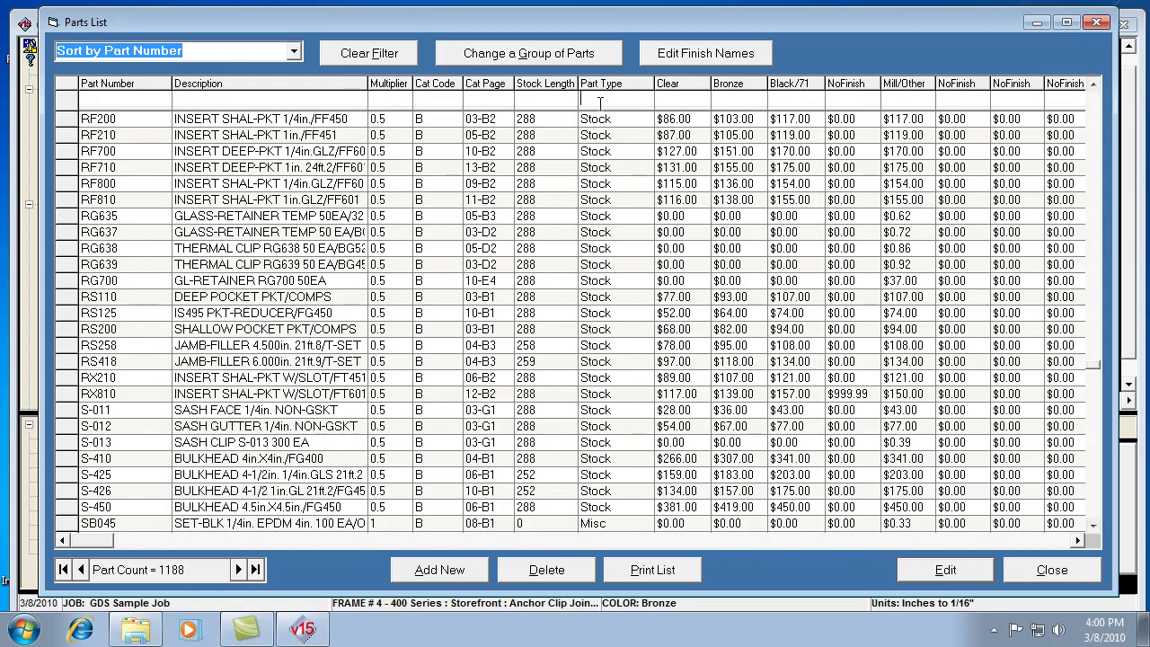
pyautogui.write('do')
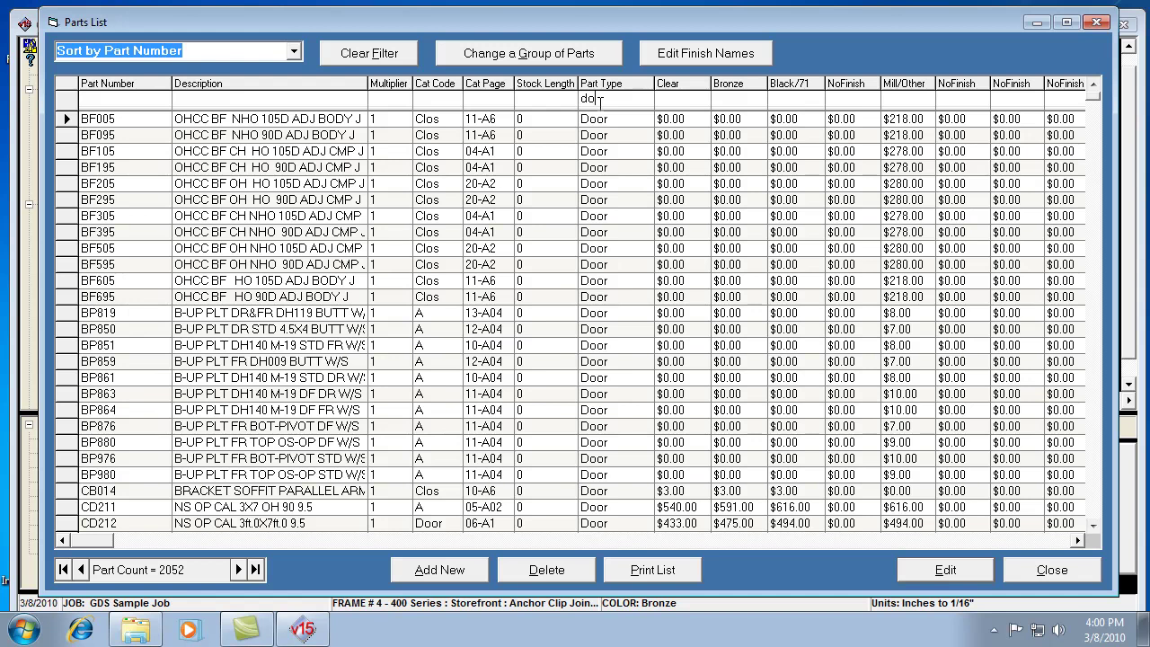
pyautogui.click(522, 53)
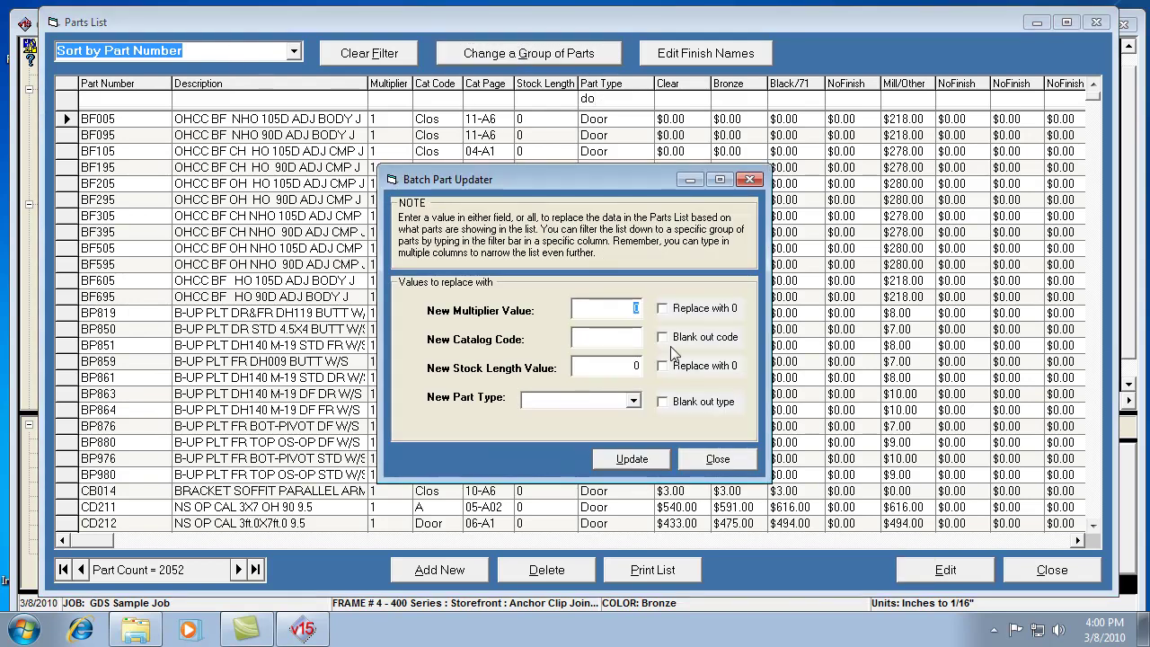
pyautogui.write('0.52')
pyautogui.click(646, 467)
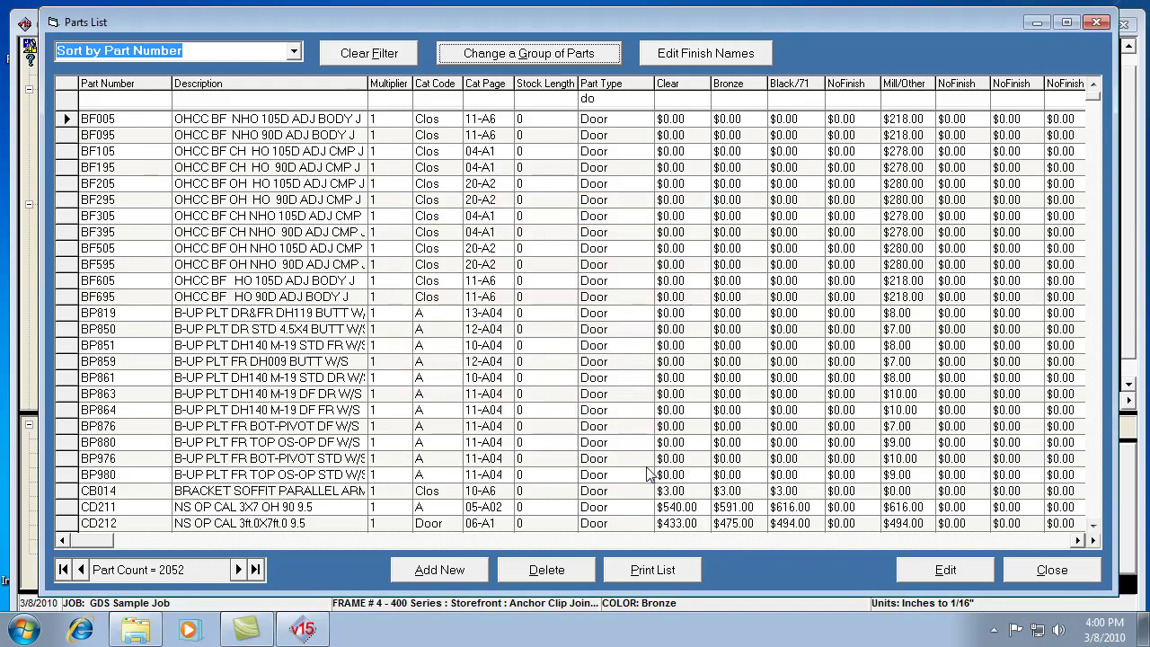
pyautogui.click(359, 54)
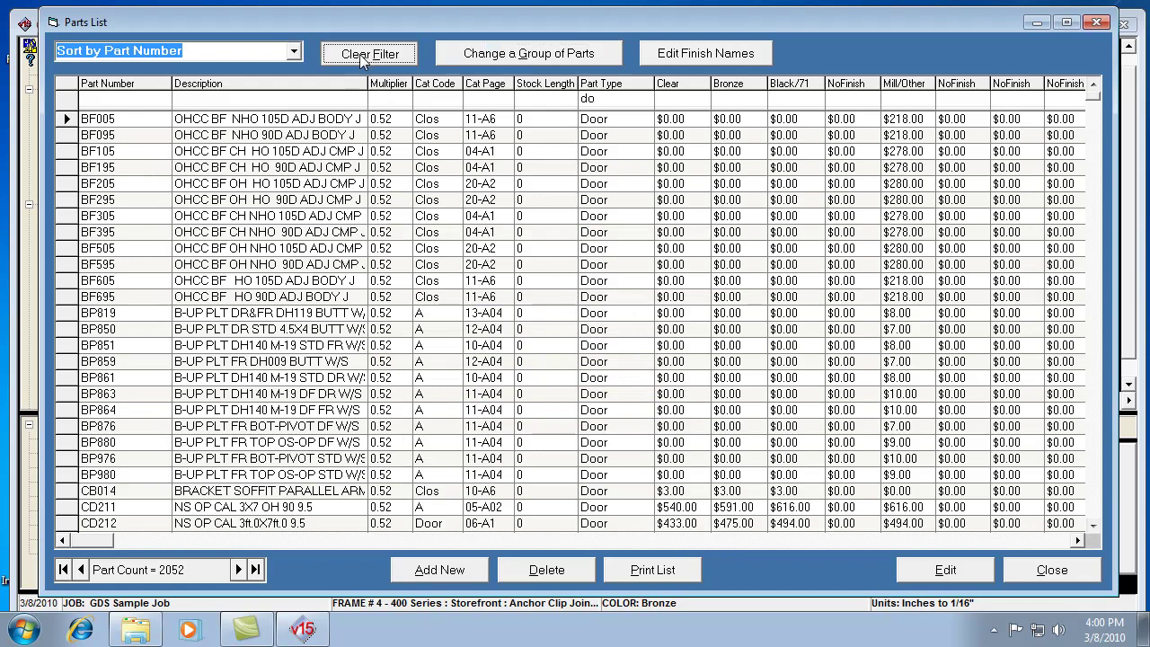
# Try filtering the part types by "dr" and "f", clear the filter, and browse the full parts list
pyautogui.click(616, 101)
pyautogui.write('dr')
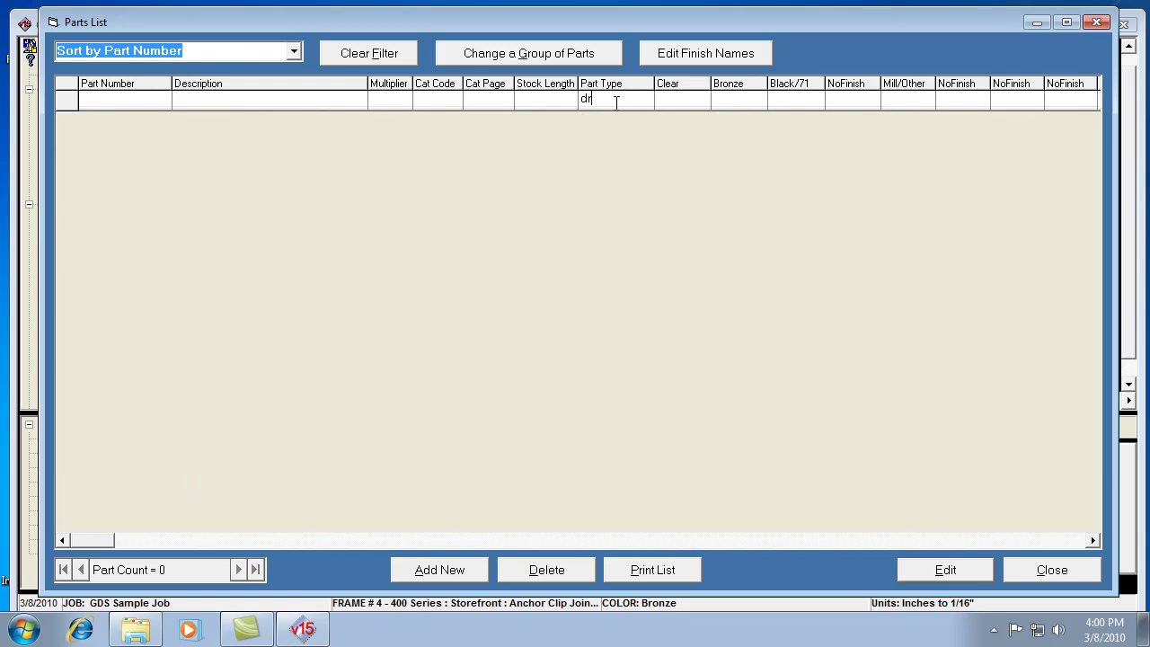
pyautogui.press('BackSpace')
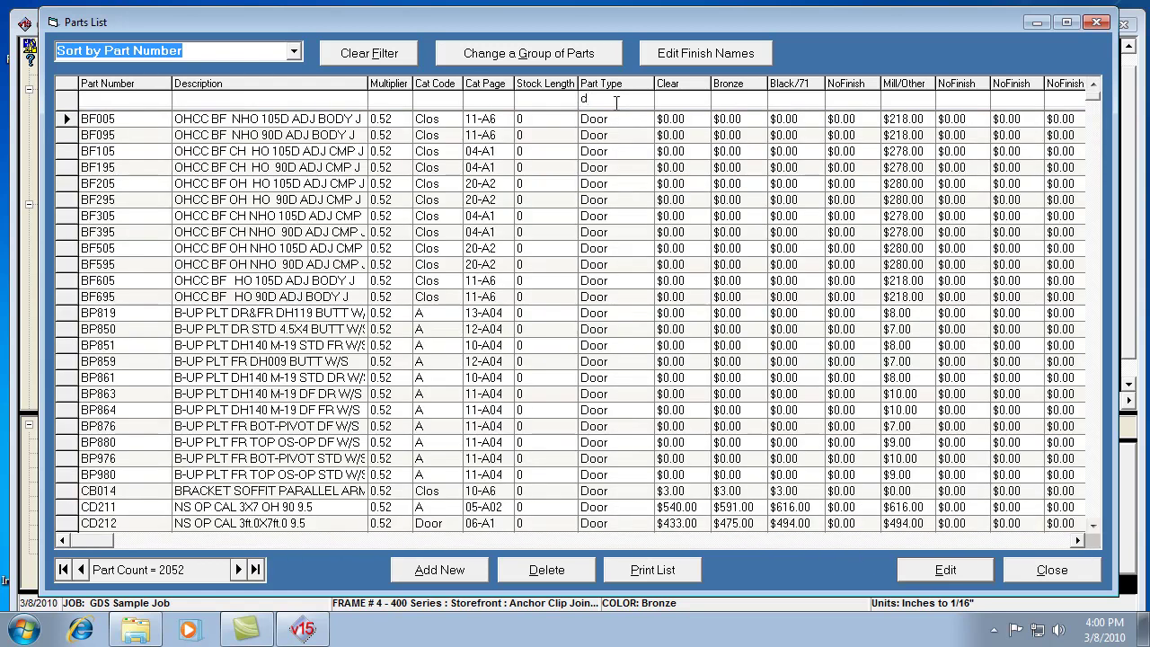
pyautogui.press('BackSpace')
pyautogui.write('f')
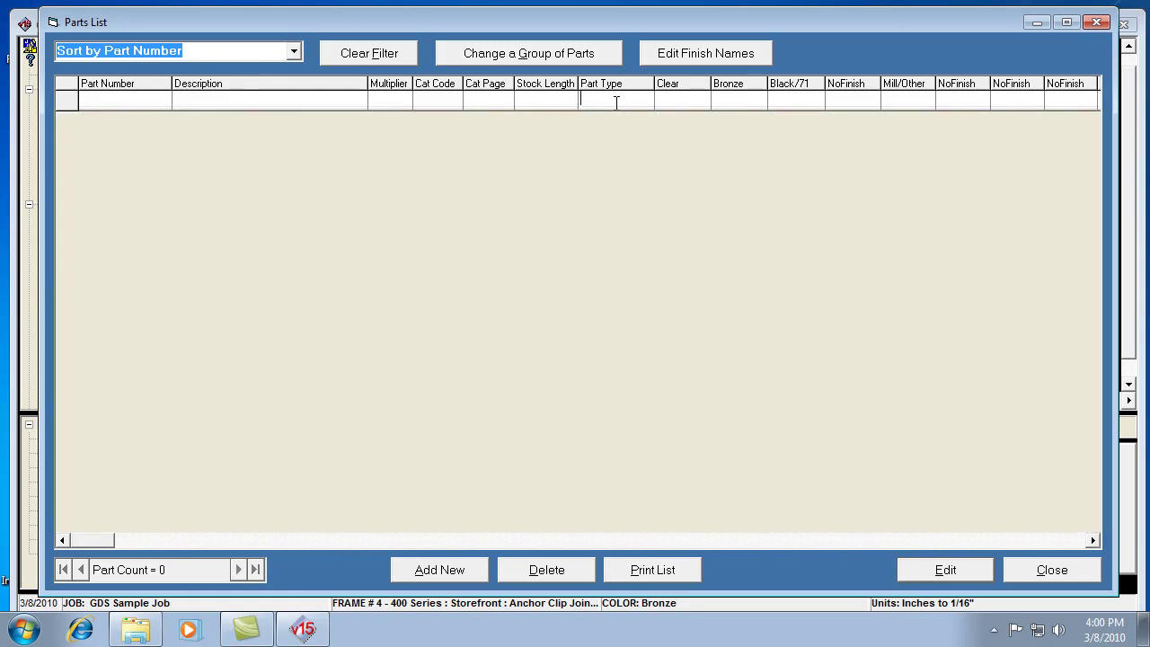
pyautogui.click(393, 55)
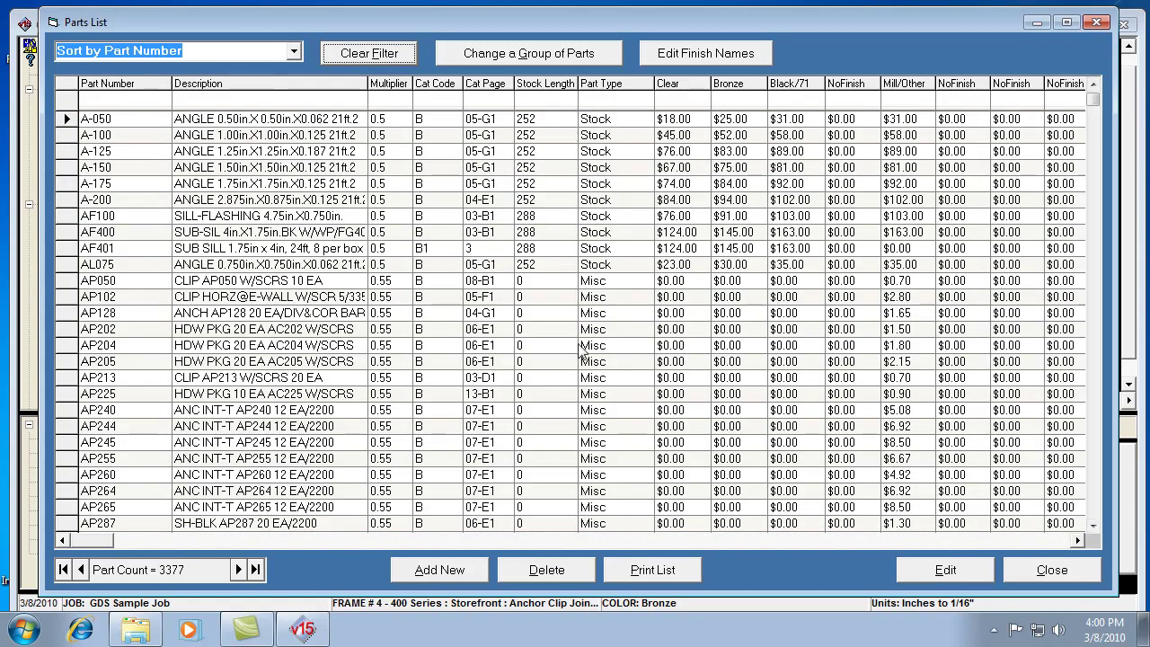
pyautogui.click(1090, 428)
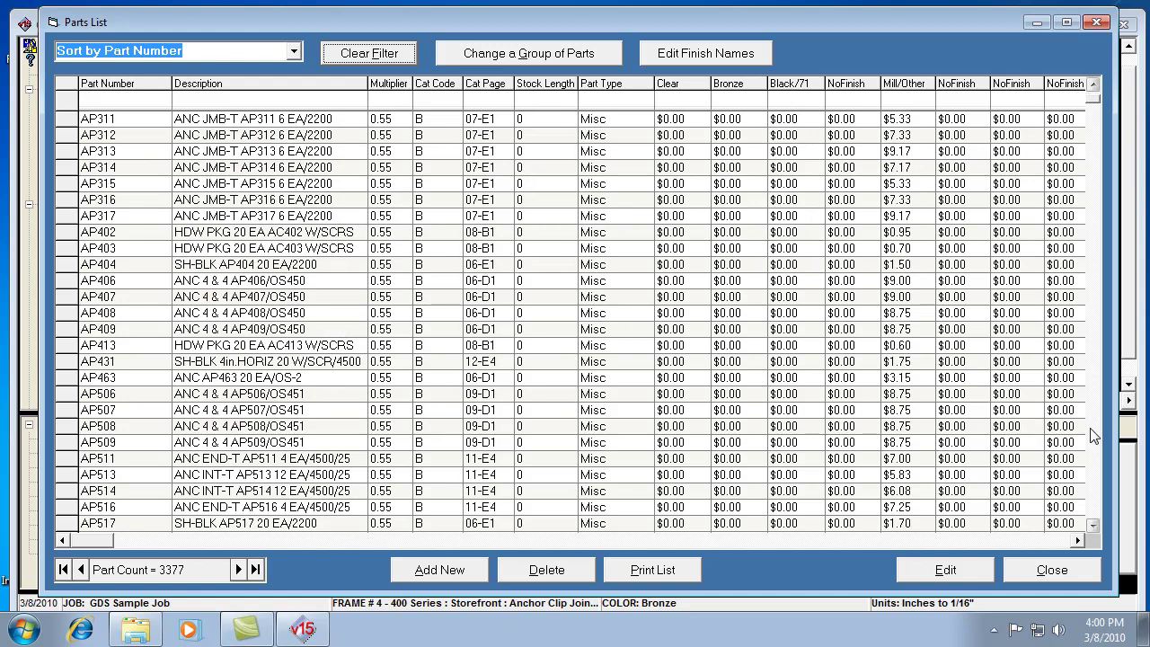
pyautogui.click(597, 99)
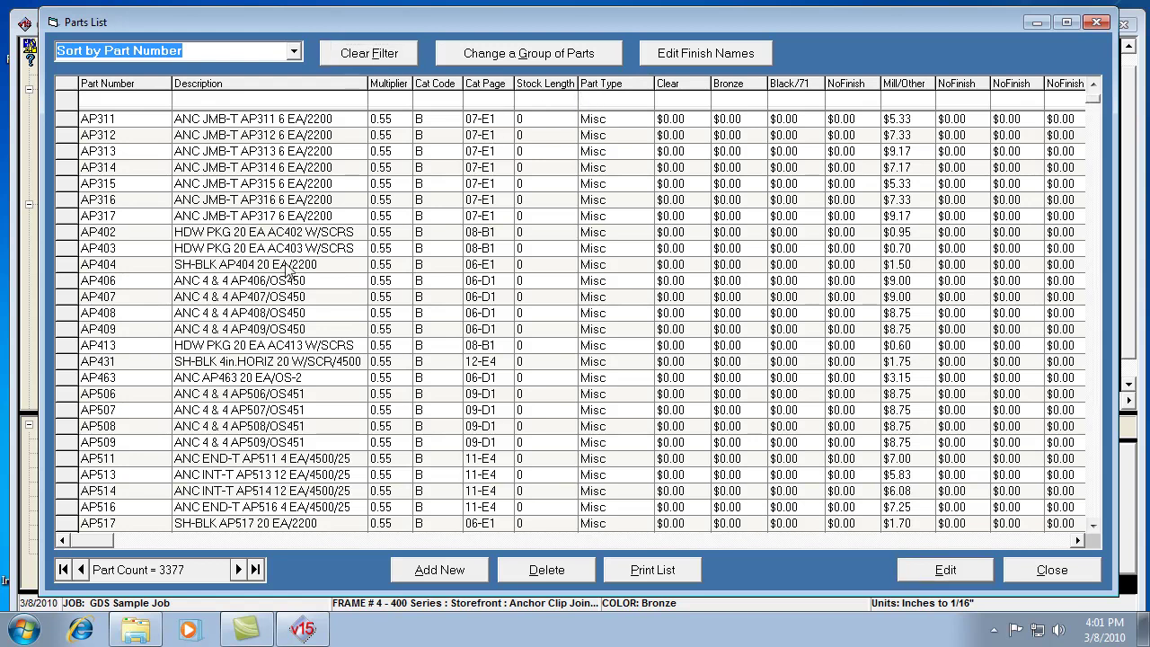